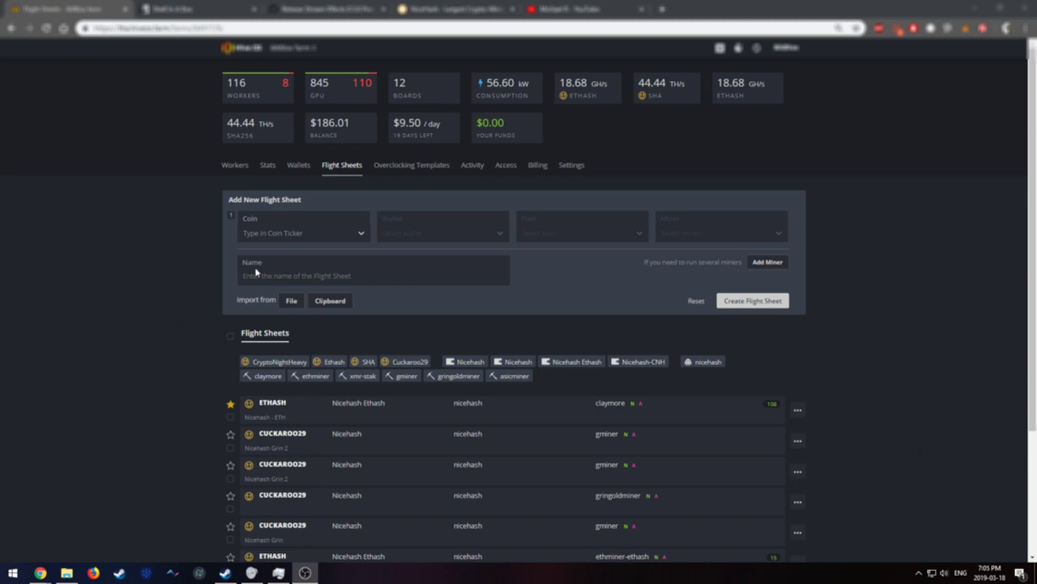
Step: Search the coin list for 'Nicehash' and pick Nicehash-Cuckaroo29 as the coin
{"action": "left_click", "coordinate": [285, 235]}
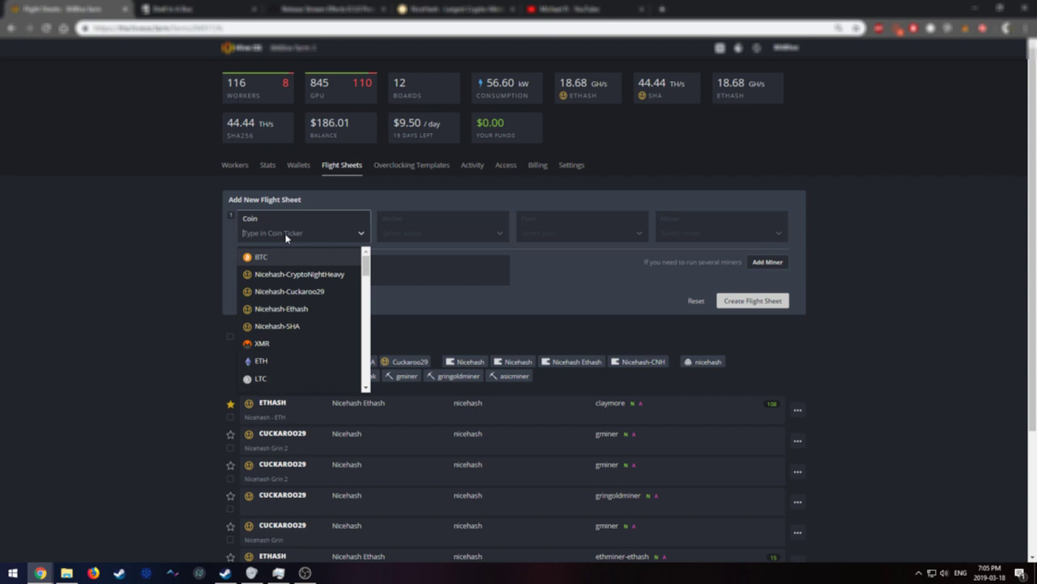
{"action": "type", "text": "Nic"}
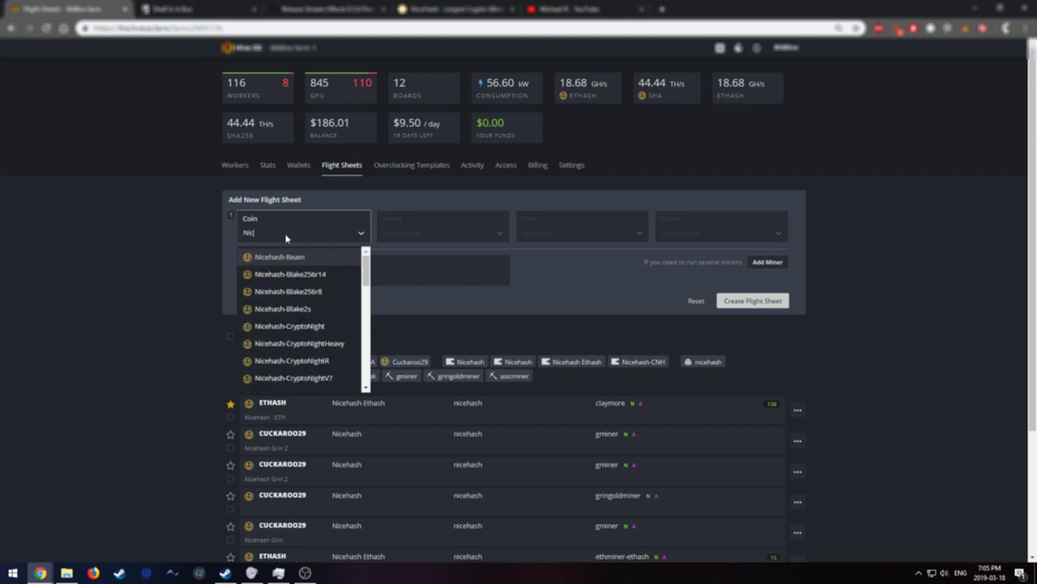
{"action": "type", "text": "ehash"}
{"action": "scroll", "coordinate": [296, 360], "scroll_direction": "down", "scroll_amount": 1}
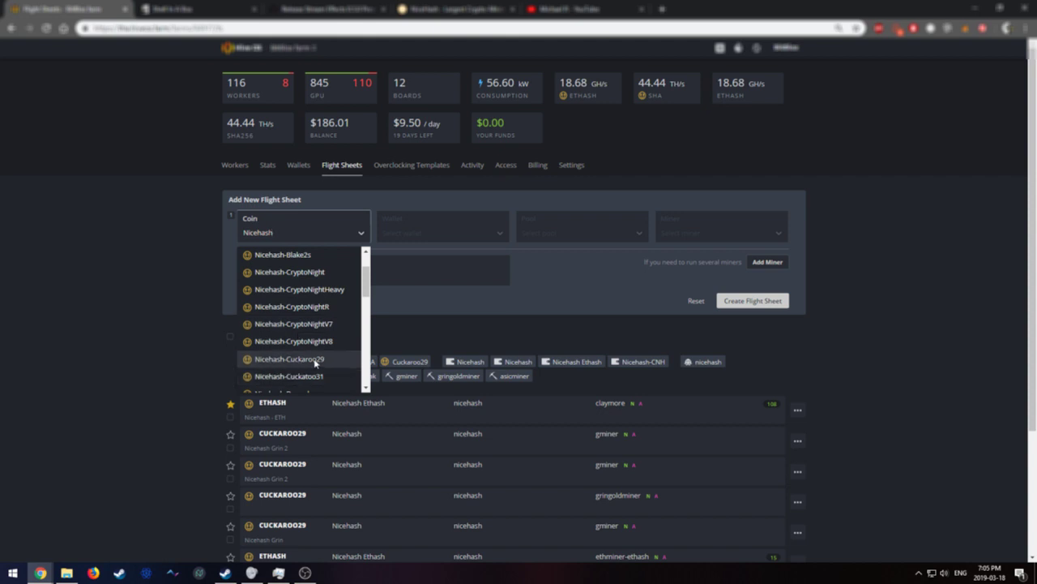
{"action": "left_click", "coordinate": [316, 362]}
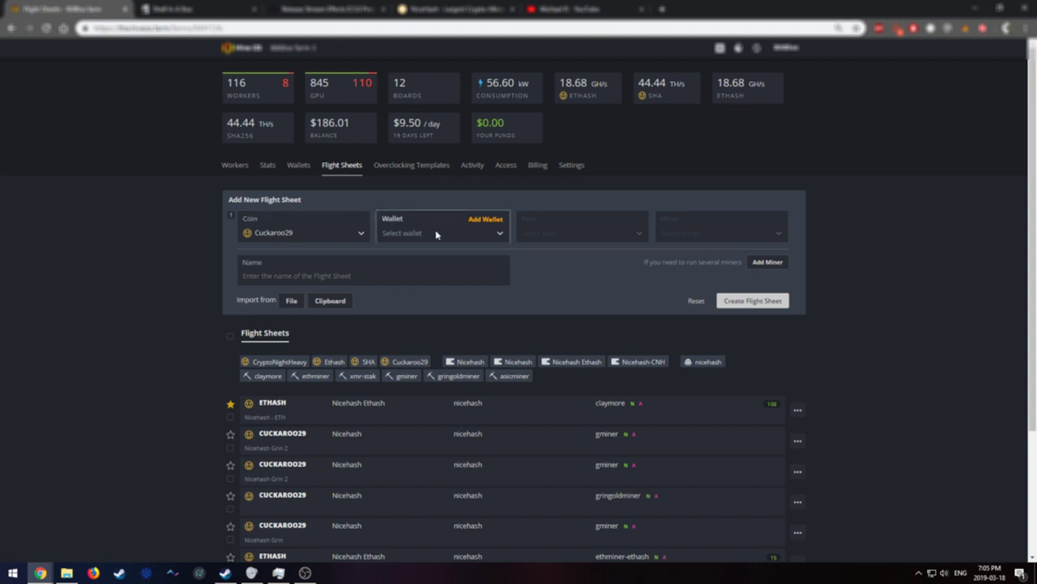
Step: Pick Nicehash from the flight sheet's Wallet dropdown
{"action": "left_click", "coordinate": [410, 233]}
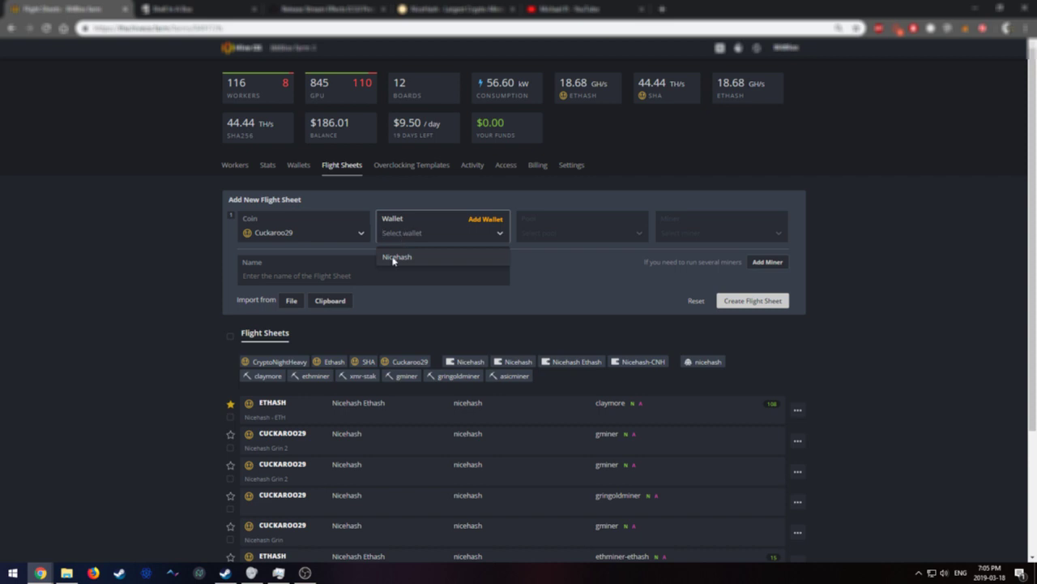
{"action": "left_click", "coordinate": [401, 258]}
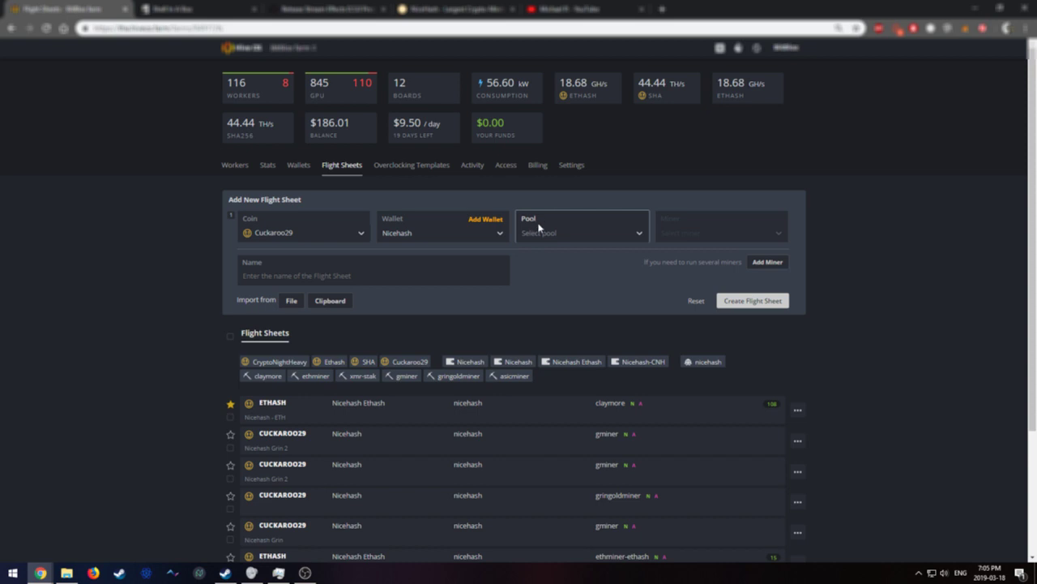
Step: Choose the nicehash pool and apply its USA and Europe server settings
{"action": "left_click", "coordinate": [554, 234]}
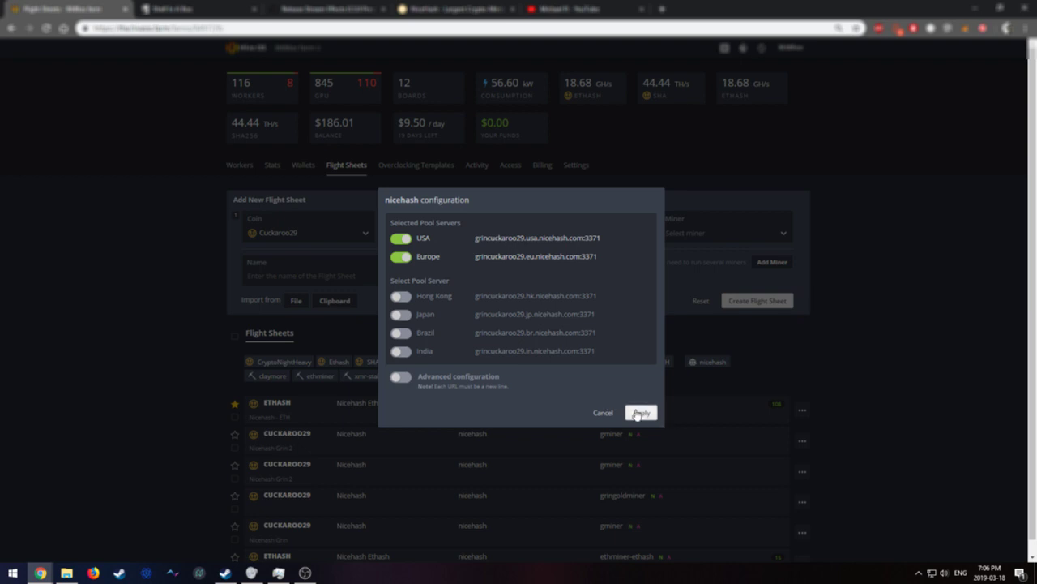
{"action": "left_click", "coordinate": [641, 414]}
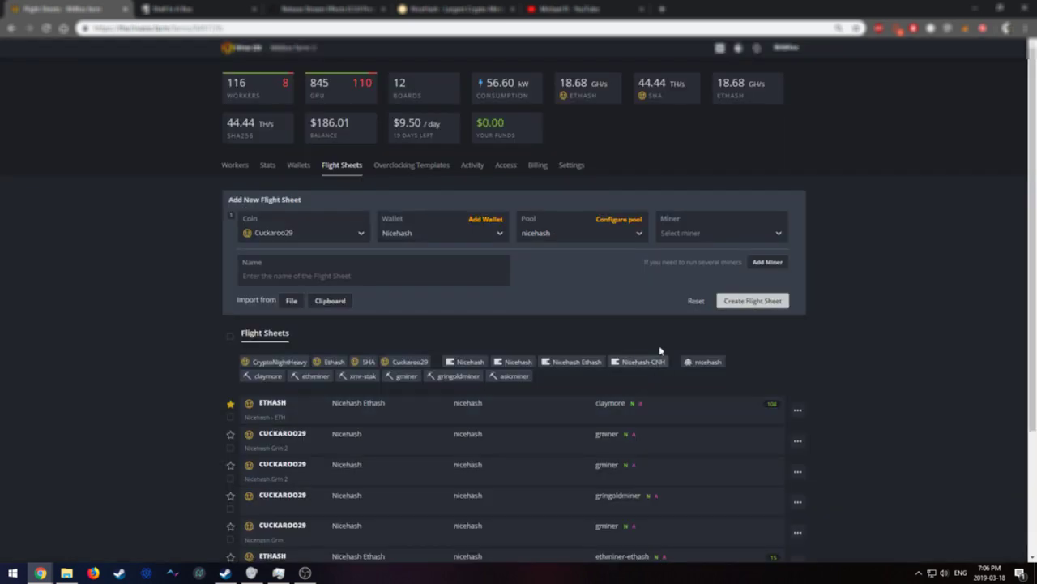
Step: Show all miners and select GMiner from the full list
{"action": "left_click", "coordinate": [693, 240]}
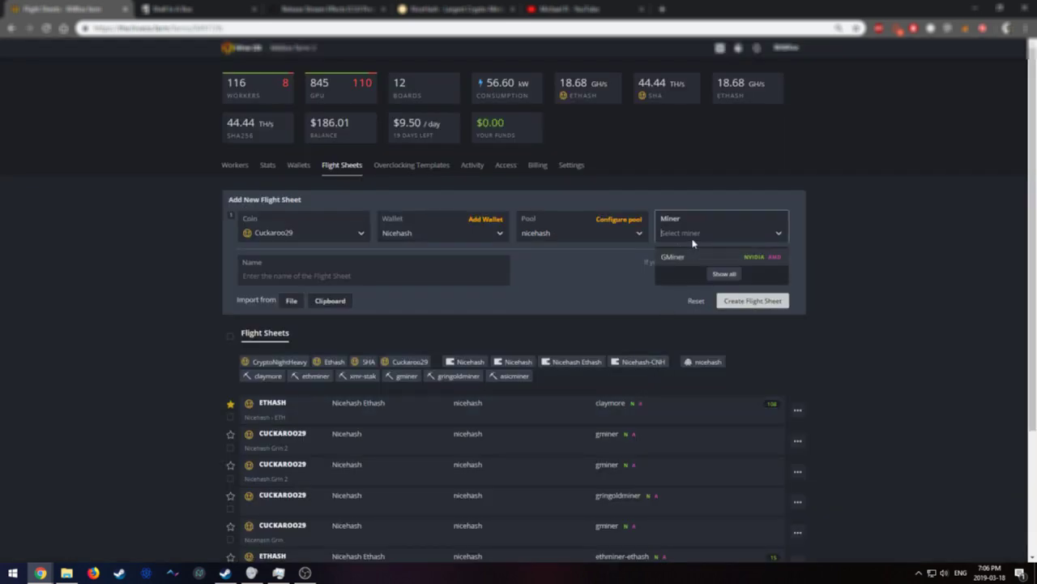
{"action": "left_click", "coordinate": [724, 275]}
{"action": "scroll", "coordinate": [720, 299], "scroll_direction": "down", "scroll_amount": 1}
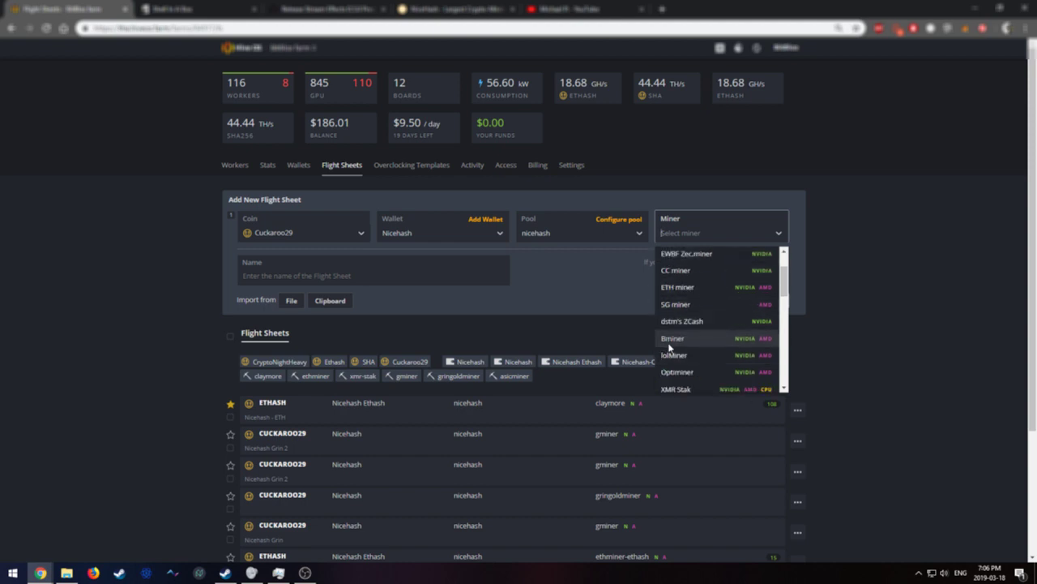
{"action": "scroll", "coordinate": [713, 346], "scroll_direction": "down", "scroll_amount": 1}
{"action": "scroll", "coordinate": [713, 346], "scroll_direction": "down", "scroll_amount": 5}
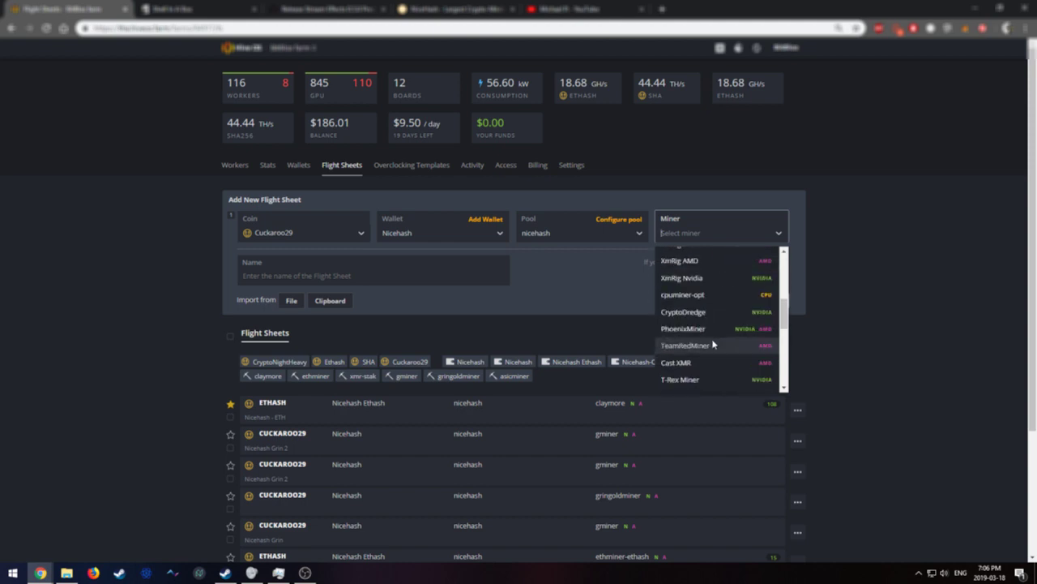
{"action": "scroll", "coordinate": [687, 359], "scroll_direction": "down", "scroll_amount": 2}
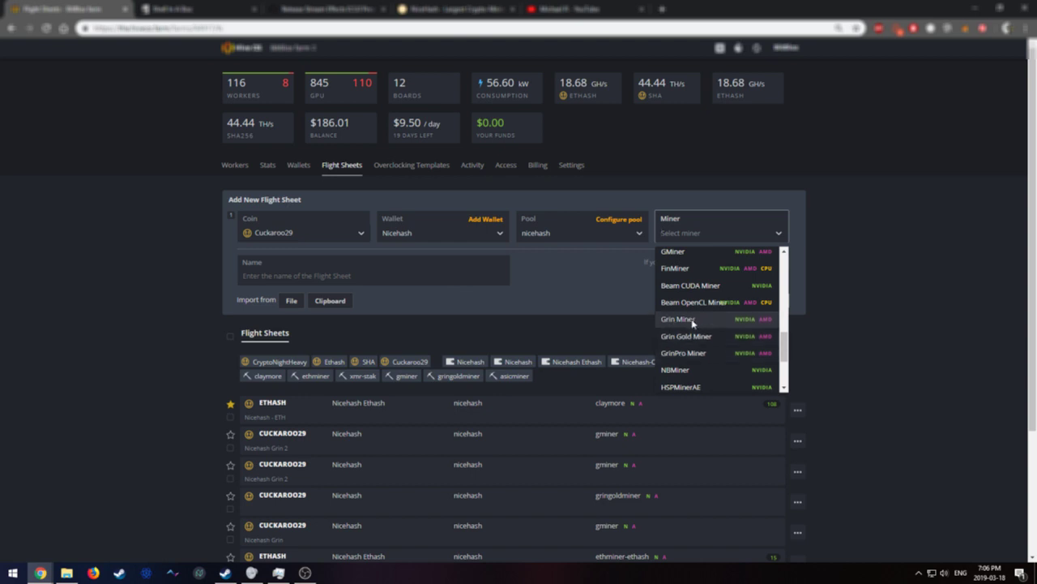
{"action": "scroll", "coordinate": [702, 325], "scroll_direction": "up", "scroll_amount": 1}
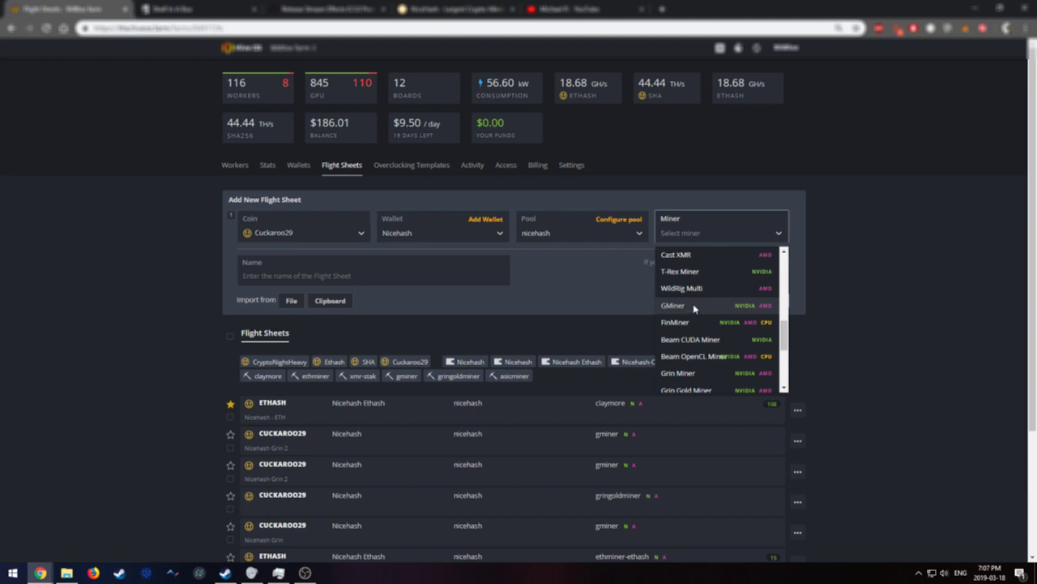
{"action": "left_click", "coordinate": [672, 306]}
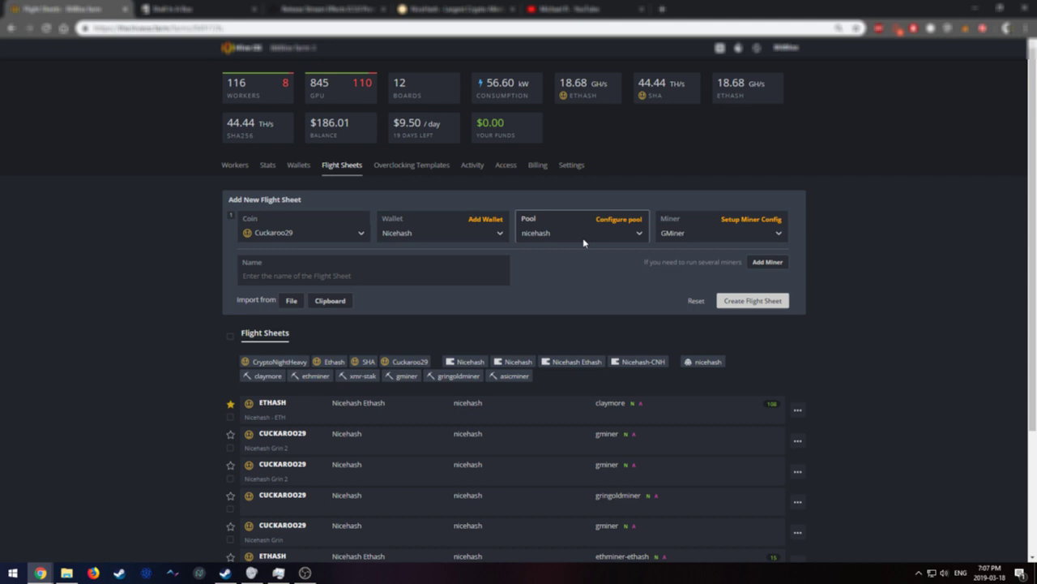
Step: Configure GMiner for grin29 with pool server %URL_HOST% and port %URL_PORT%, then apply
{"action": "left_click", "coordinate": [738, 225]}
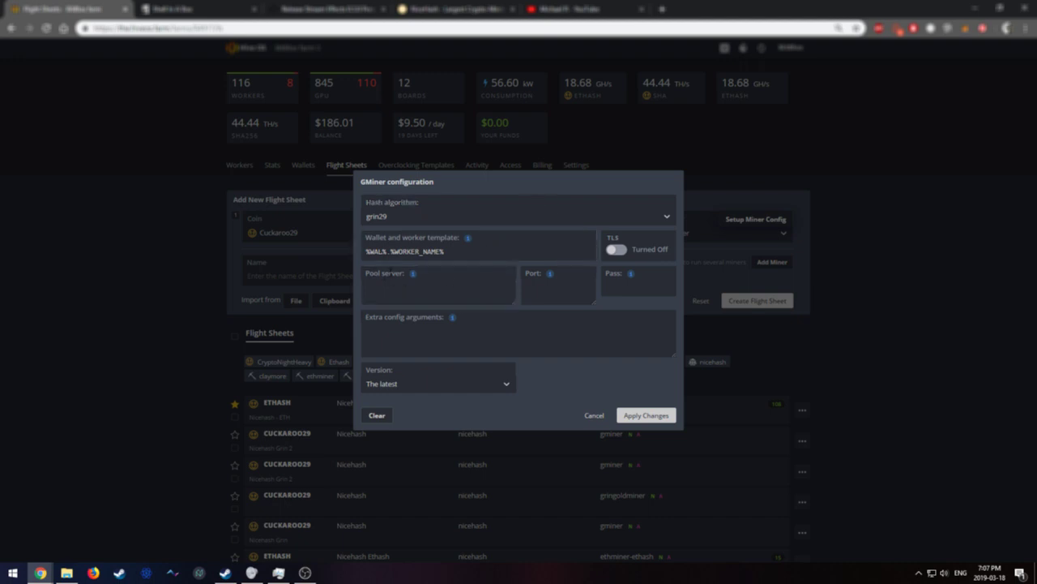
{"action": "mouse_move", "coordinate": [412, 276]}
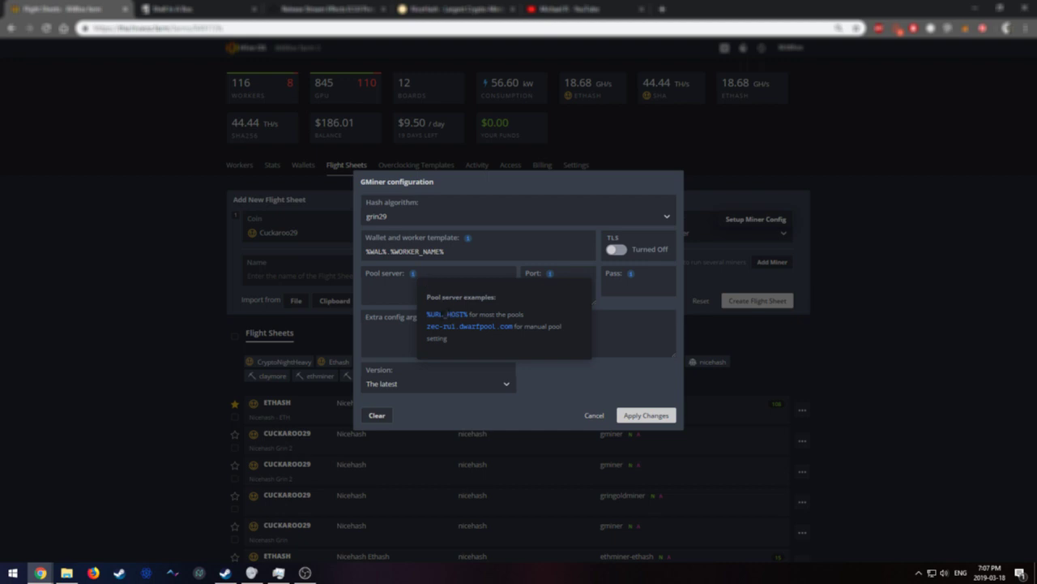
{"action": "type", "text": "%URL_HOST%"}
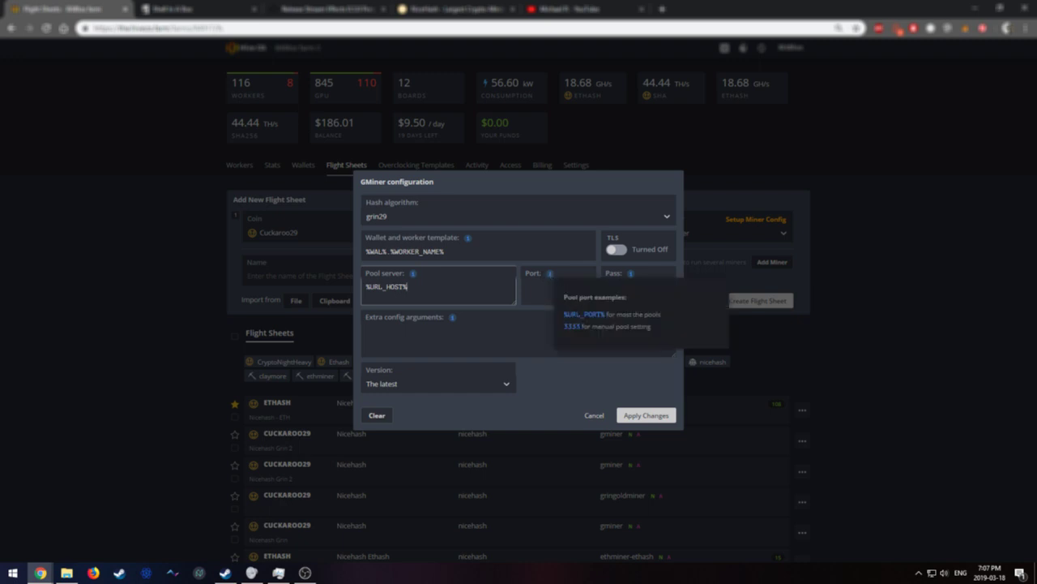
{"action": "left_click", "coordinate": [583, 313]}
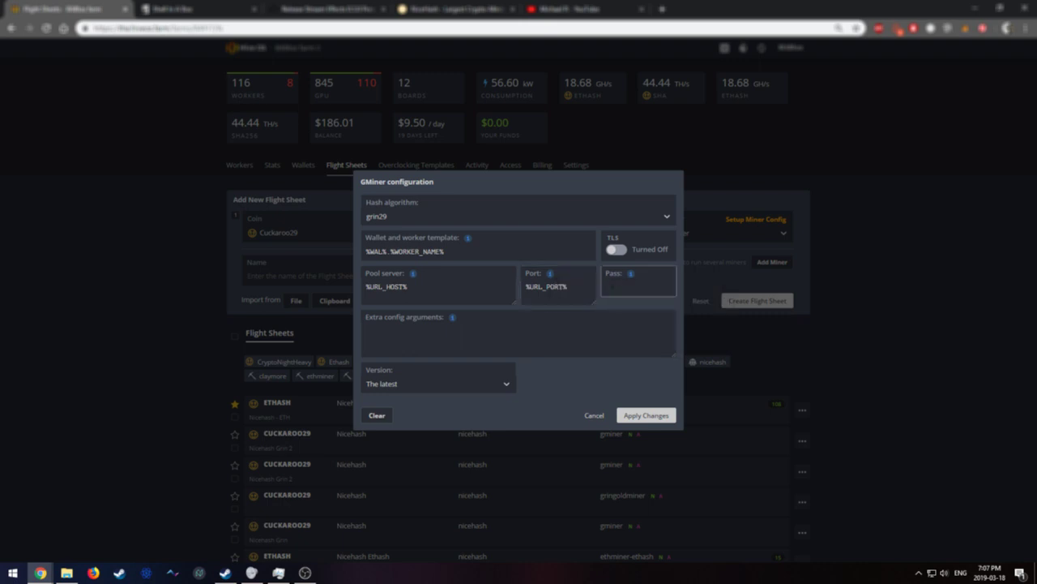
{"action": "left_click", "coordinate": [622, 281]}
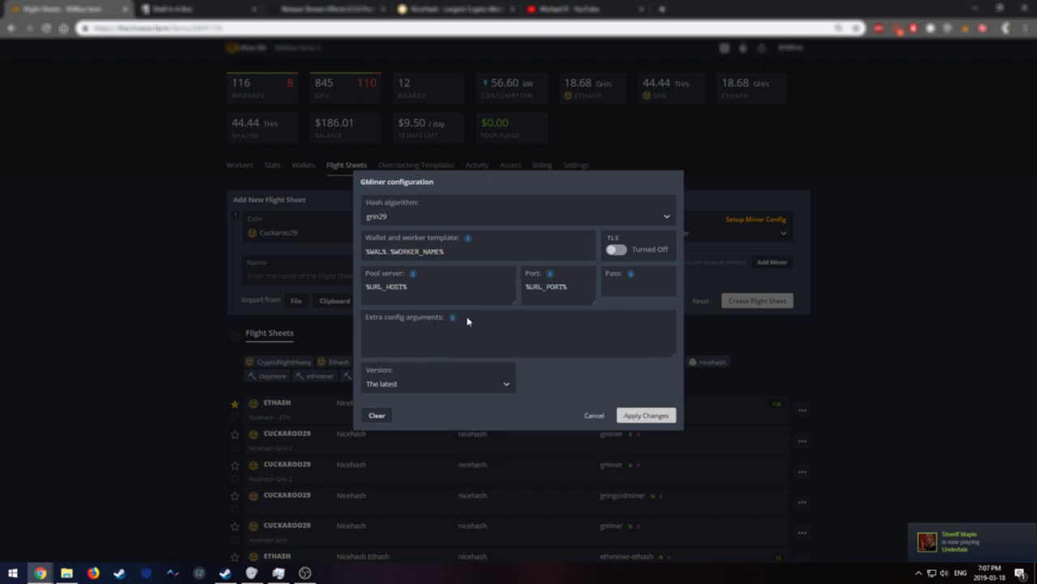
{"action": "left_click", "coordinate": [646, 416]}
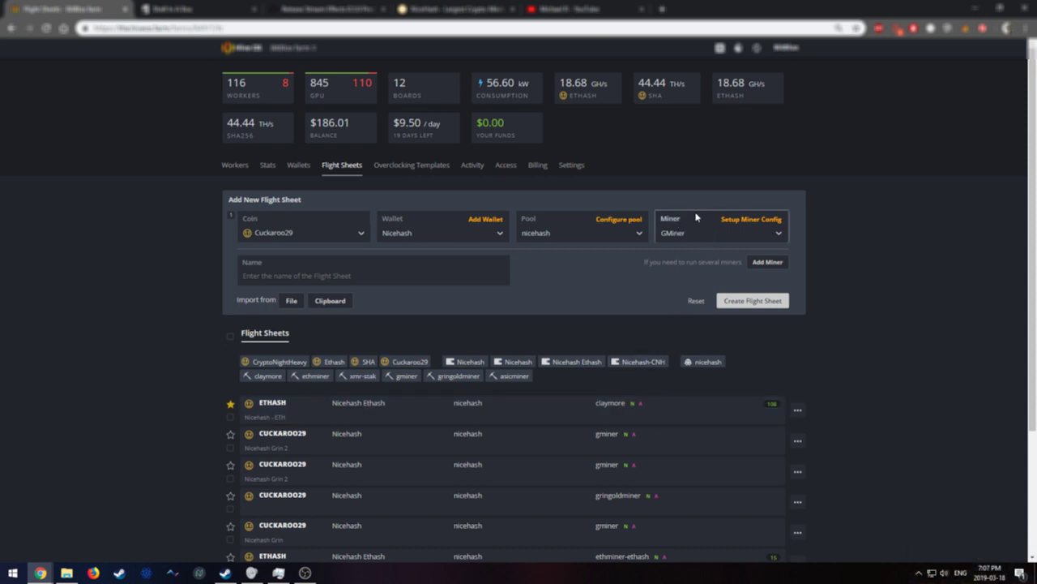
Step: Name the flight sheet 'Nicehash Grin 4' and create it
{"action": "left_click", "coordinate": [370, 274]}
{"action": "type", "text": "Nicehahs"}
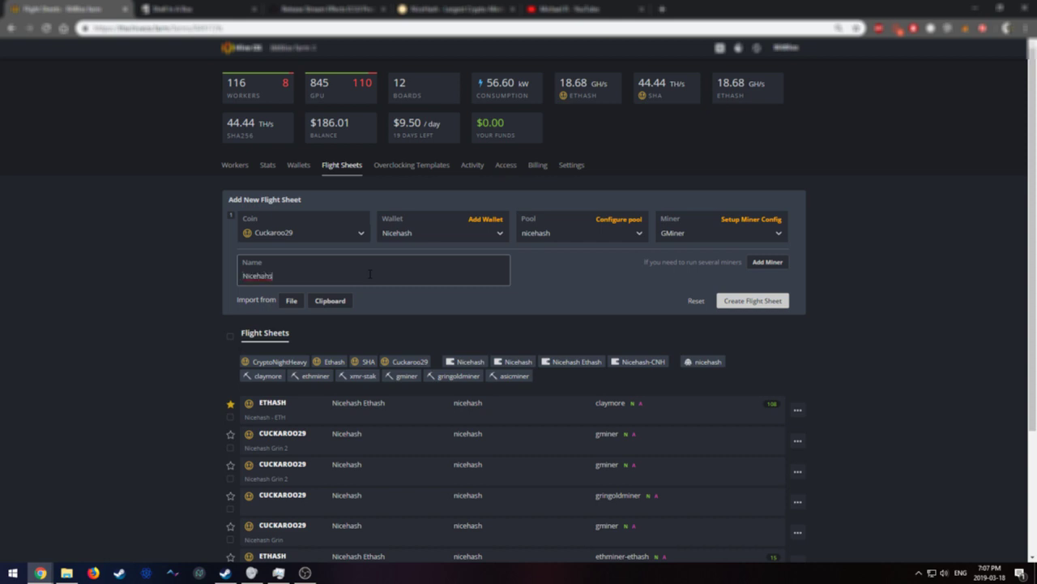
{"action": "key", "text": "BackSpace"}
{"action": "type", "text": "sh Grin 2"}
{"action": "left_click", "coordinate": [749, 301]}
Step: Select worker Miner-123 in the Workers list
{"action": "scroll", "coordinate": [688, 375], "scroll_direction": "down", "scroll_amount": 3}
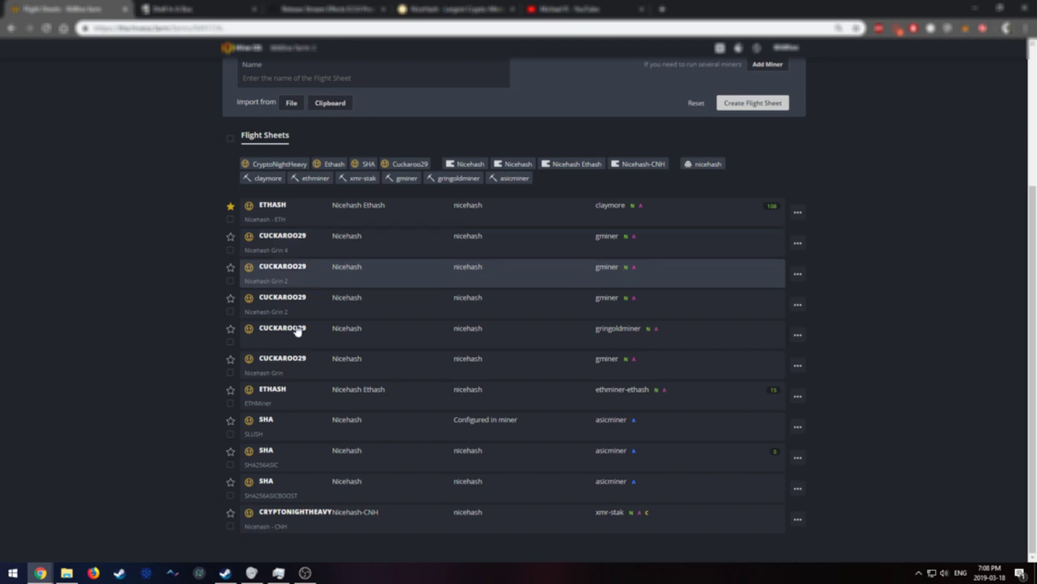
{"action": "scroll", "coordinate": [311, 272], "scroll_direction": "up", "scroll_amount": 3}
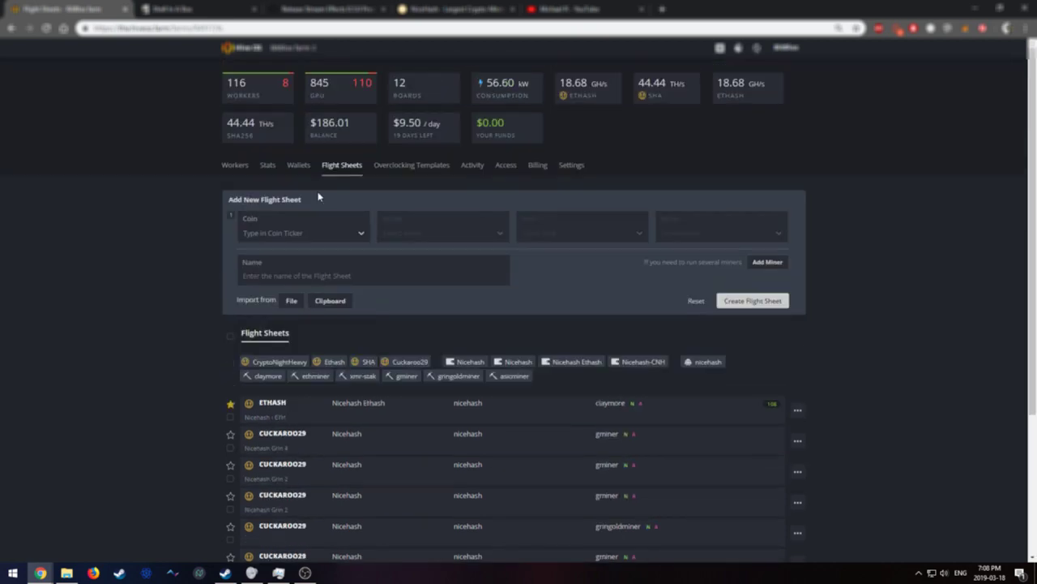
{"action": "left_click", "coordinate": [234, 165]}
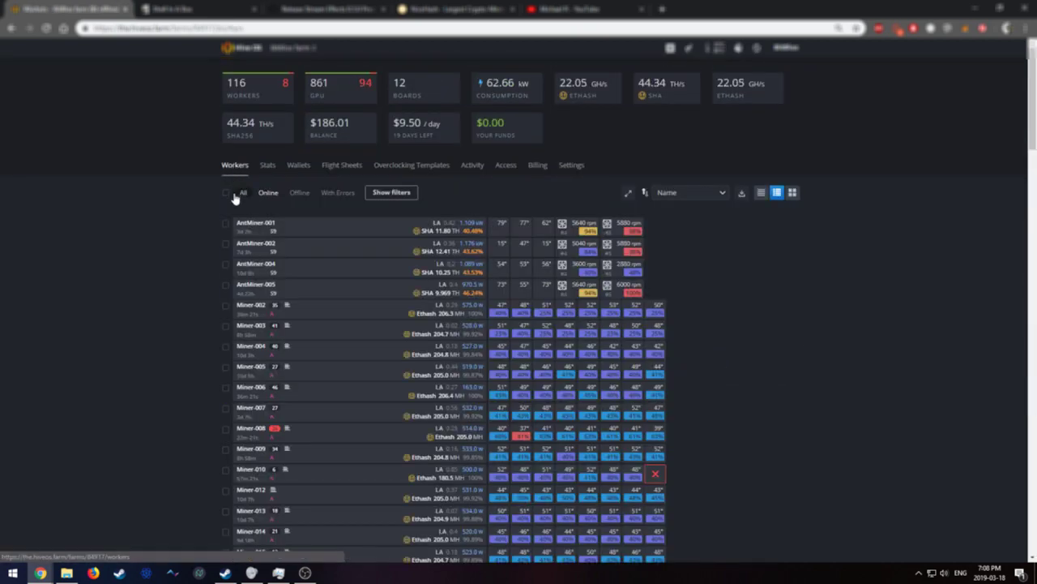
{"action": "scroll", "coordinate": [211, 202], "scroll_direction": "down", "scroll_amount": 15}
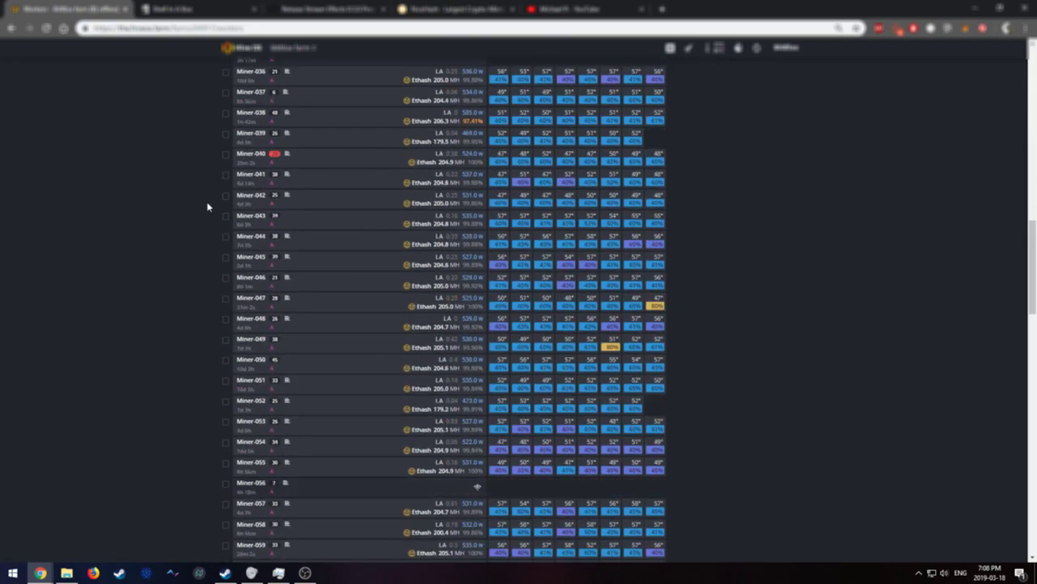
{"action": "scroll", "coordinate": [208, 206], "scroll_direction": "down", "scroll_amount": 10}
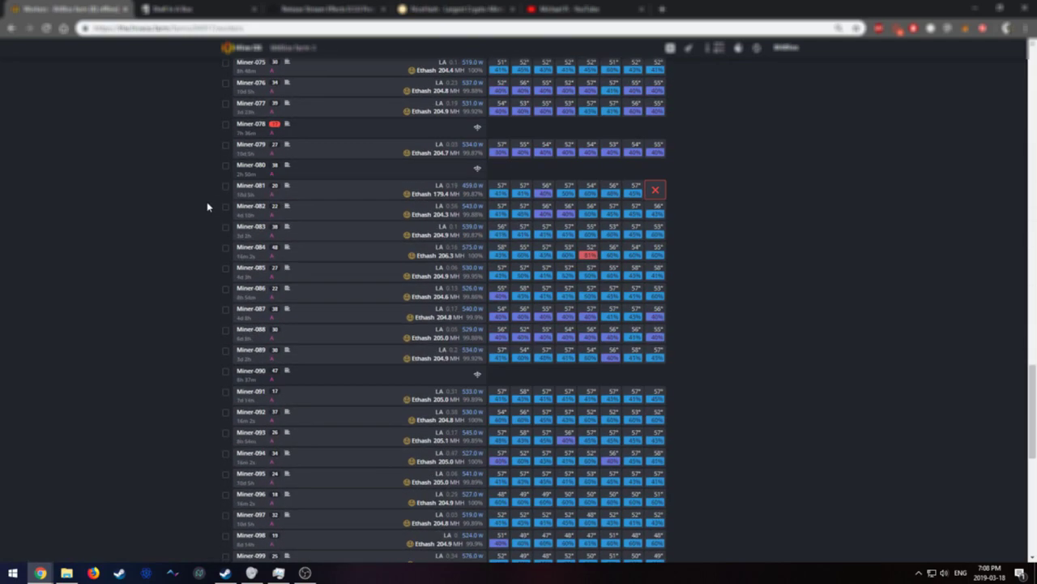
{"action": "scroll", "coordinate": [206, 207], "scroll_direction": "down", "scroll_amount": 7}
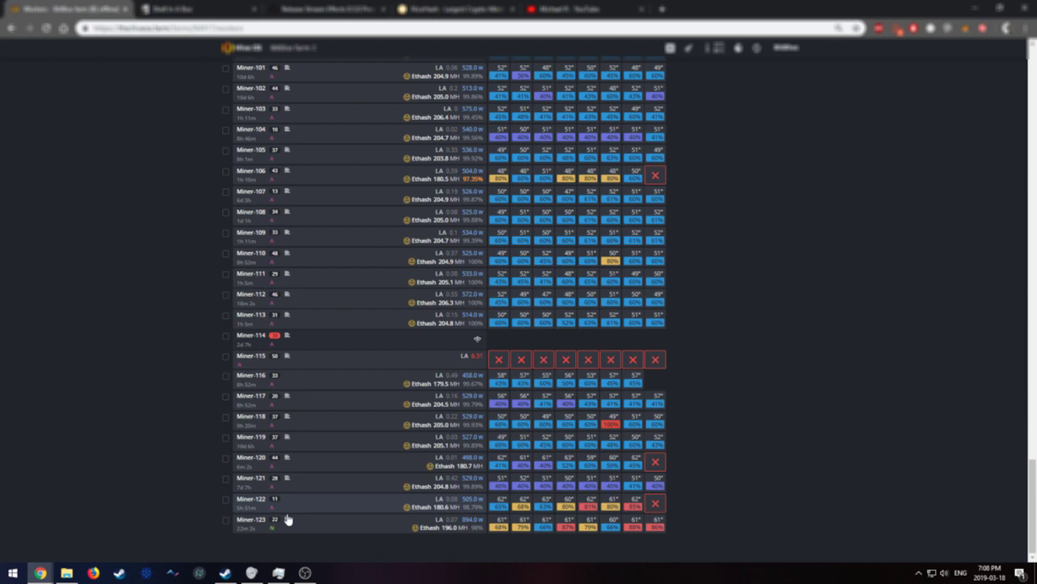
{"action": "left_click", "coordinate": [226, 521]}
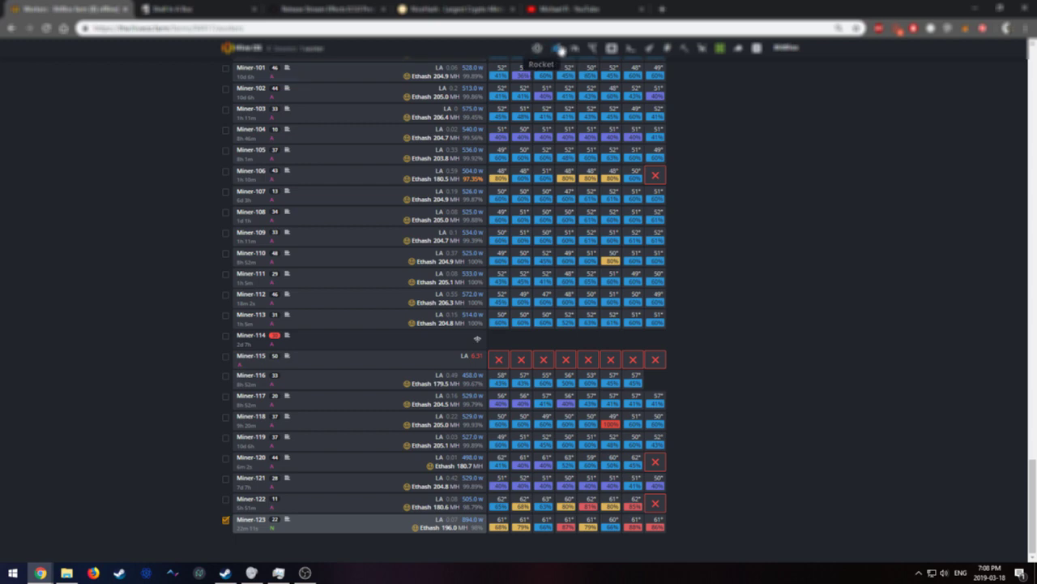
Step: Apply the Nicehash Grin 4 flight sheet to Miner-123, then clear the selection
{"action": "left_click", "coordinate": [557, 50]}
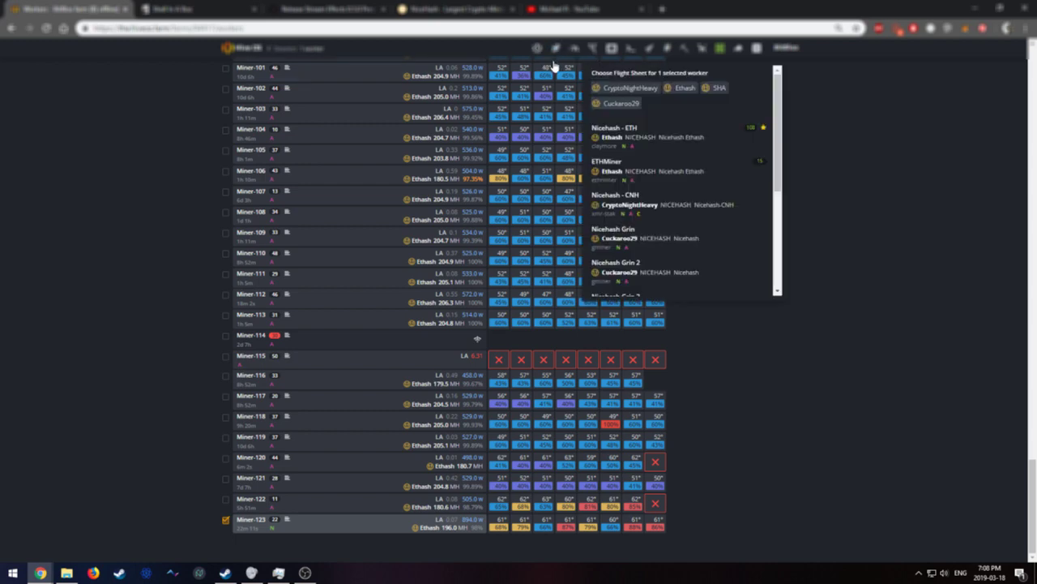
{"action": "scroll", "coordinate": [656, 229], "scroll_direction": "down", "scroll_amount": 1}
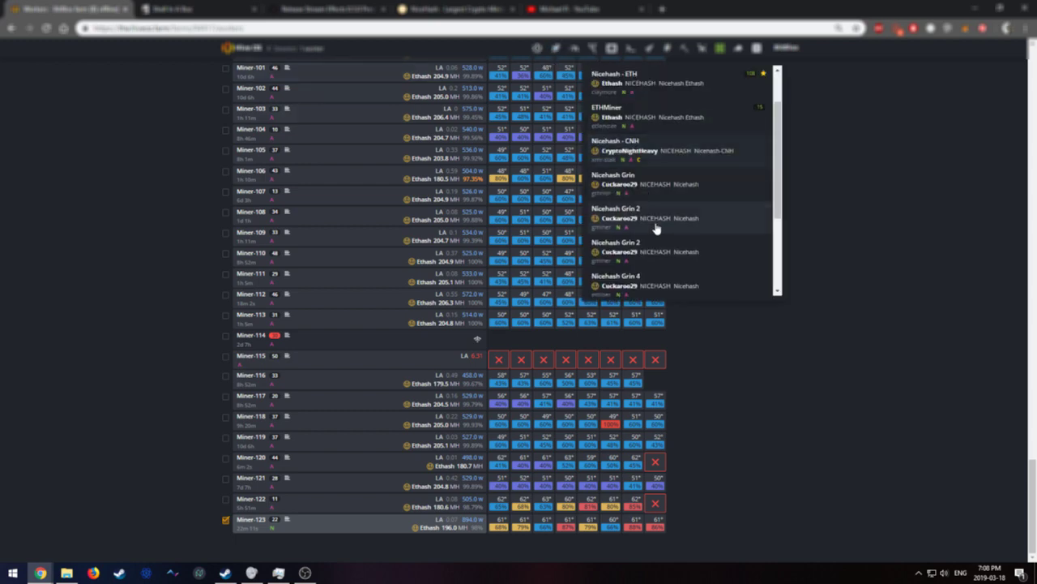
{"action": "scroll", "coordinate": [656, 229], "scroll_direction": "down", "scroll_amount": 1}
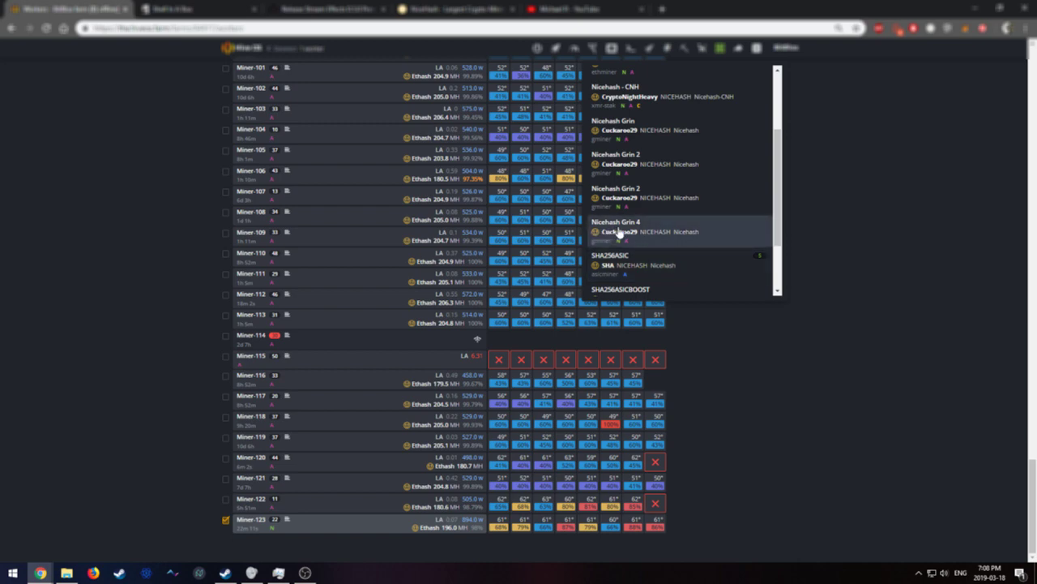
{"action": "left_click", "coordinate": [620, 233]}
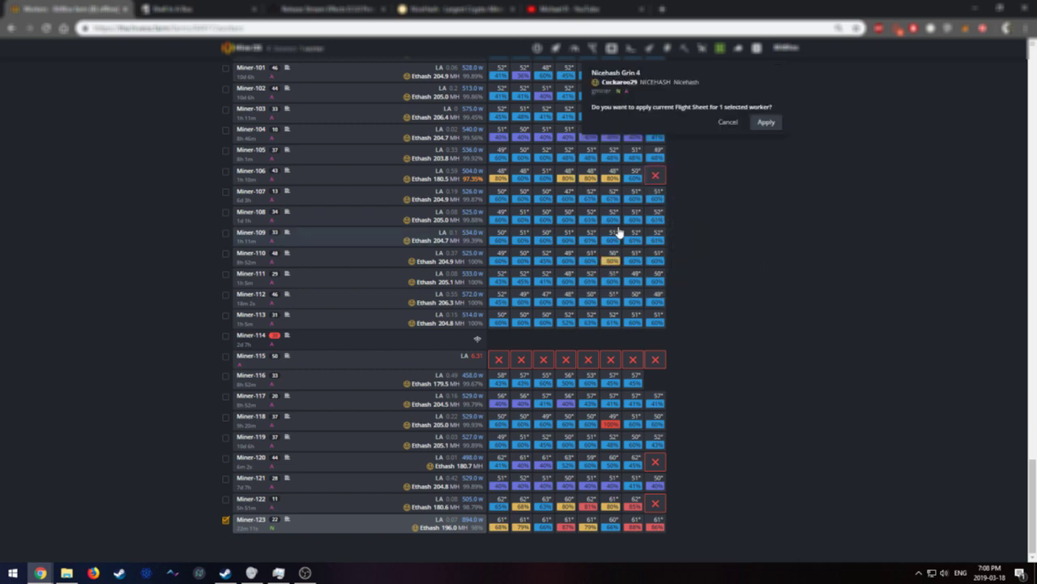
{"action": "left_click", "coordinate": [766, 122]}
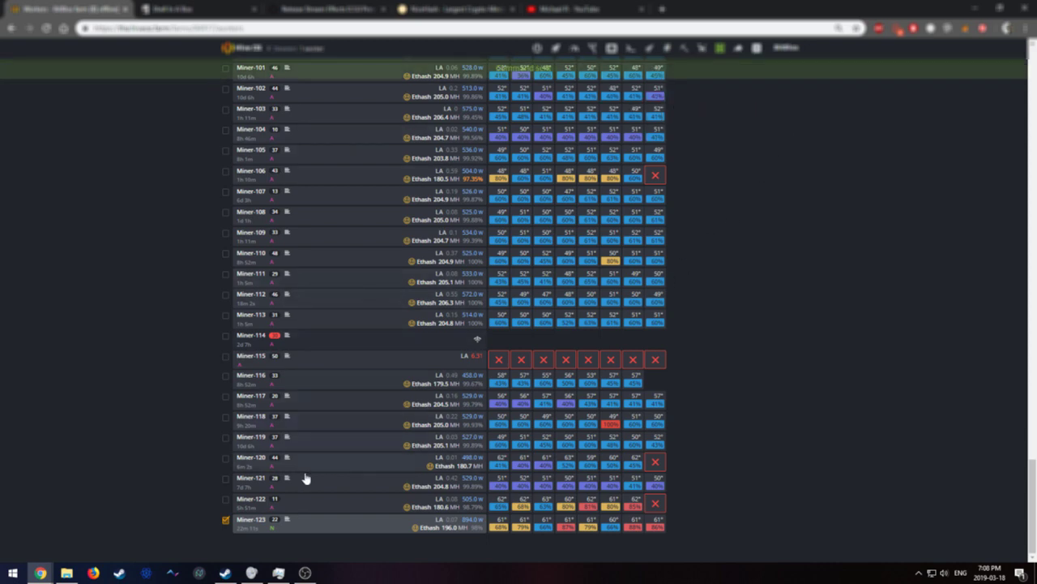
{"action": "left_click", "coordinate": [225, 519]}
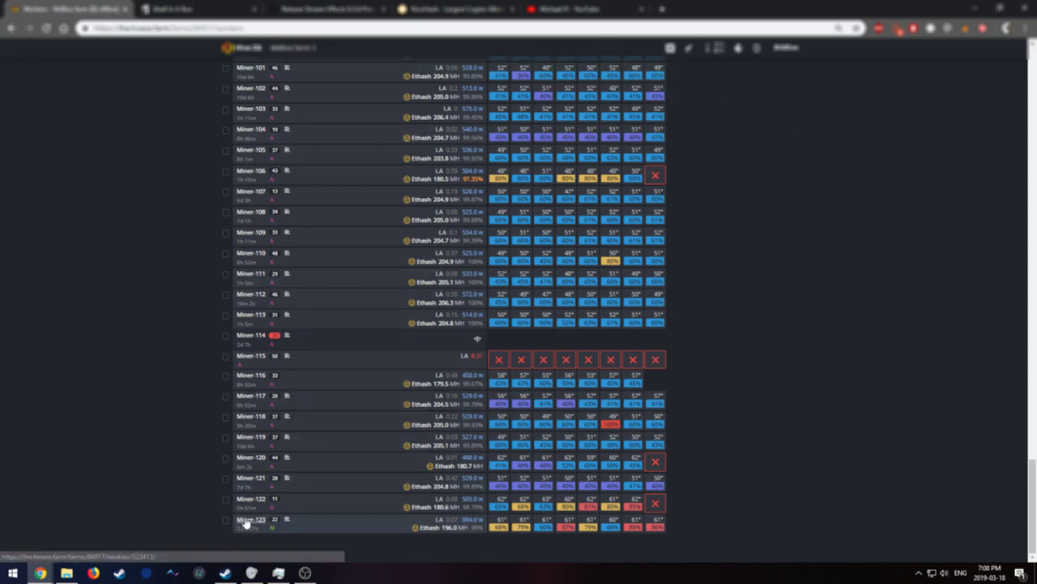
Step: Open Miner-123's page and refresh its stats to show GMiner at about 28.16 H/s
{"action": "left_click", "coordinate": [249, 519]}
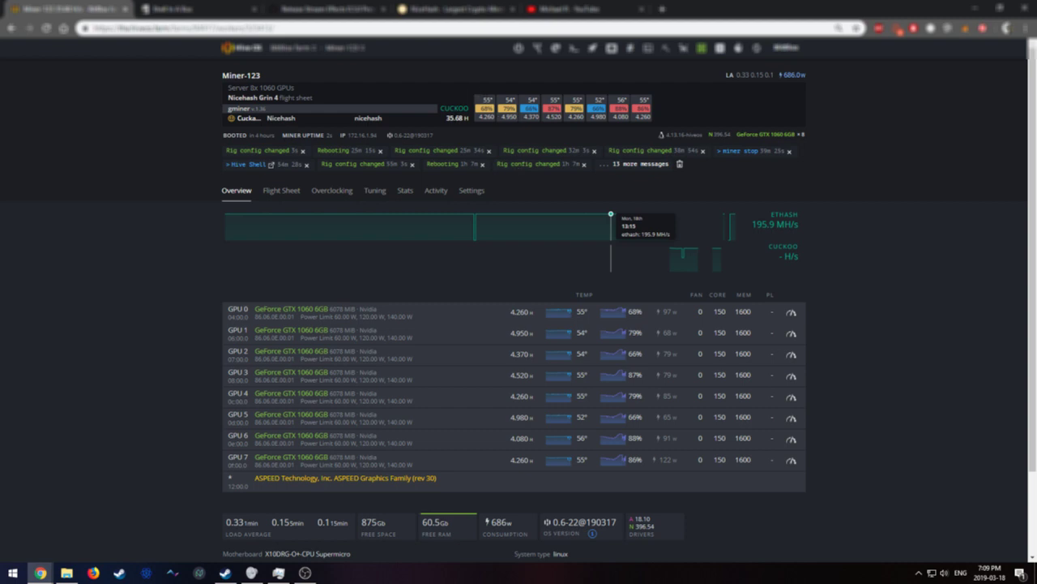
{"action": "left_click", "coordinate": [756, 51]}
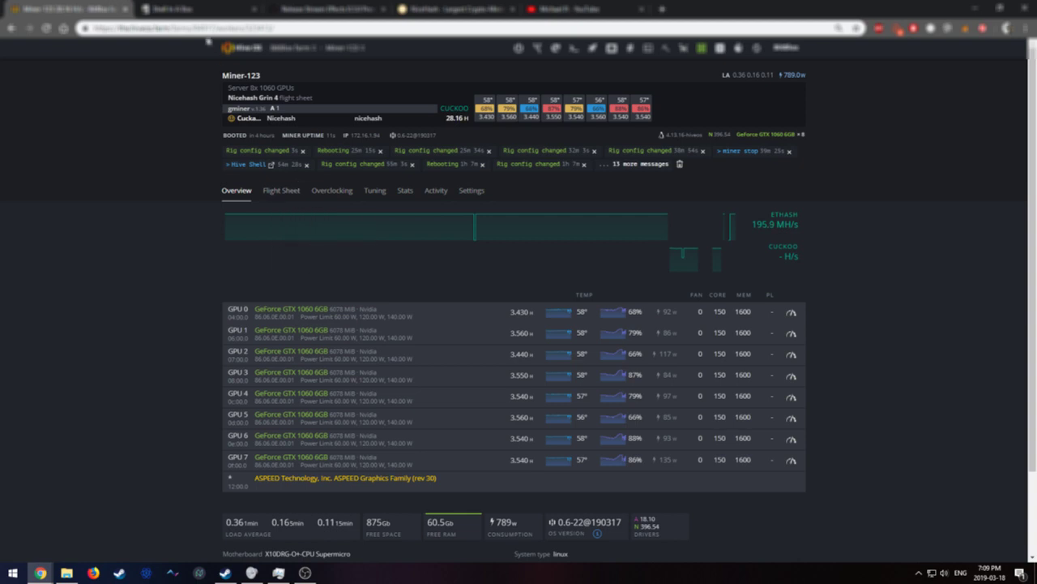
Step: Close the old disconnected Shell tab and return to the Miner-123 tab
{"action": "left_click", "coordinate": [189, 9]}
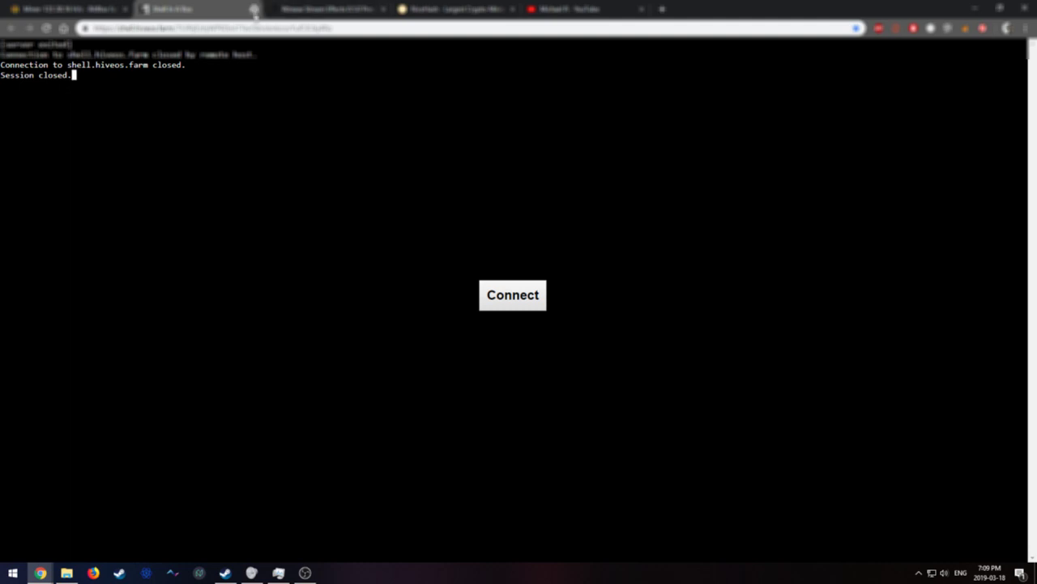
{"action": "left_click", "coordinate": [254, 9]}
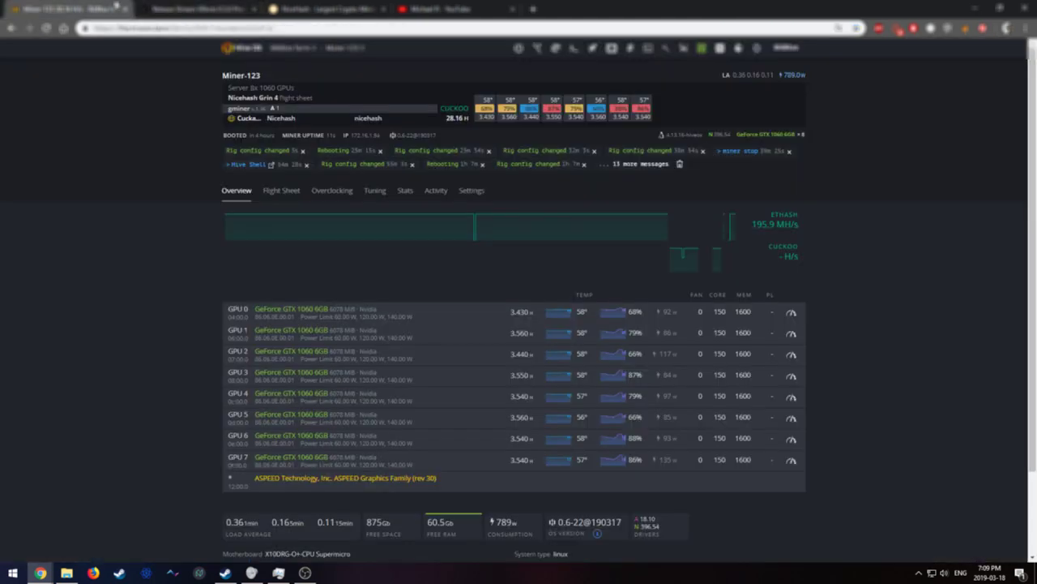
{"action": "left_click", "coordinate": [114, 8]}
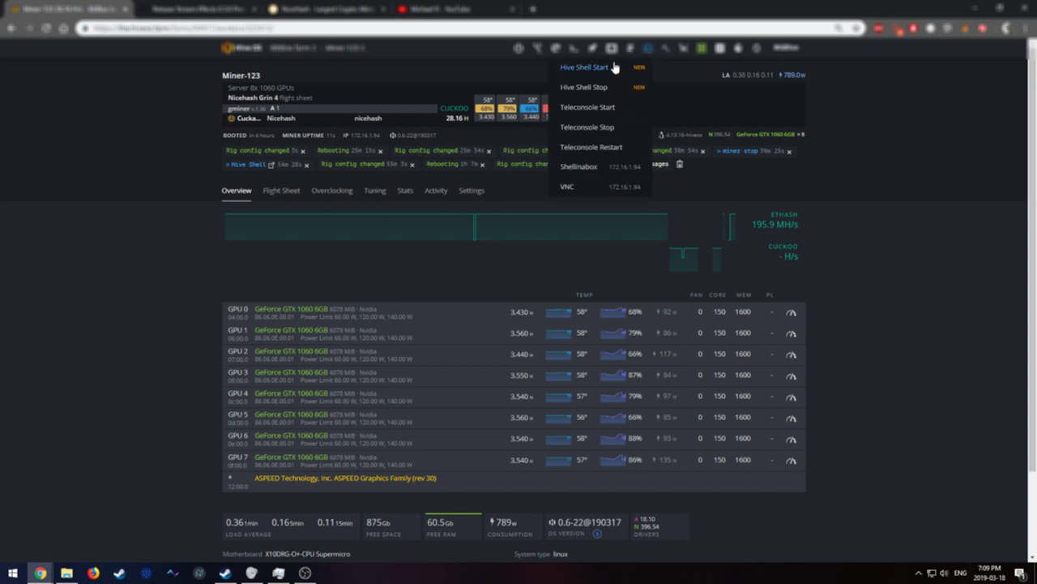
Step: Start a Hive Shell session on Miner-123 via Remote Access
{"action": "left_click", "coordinate": [604, 71]}
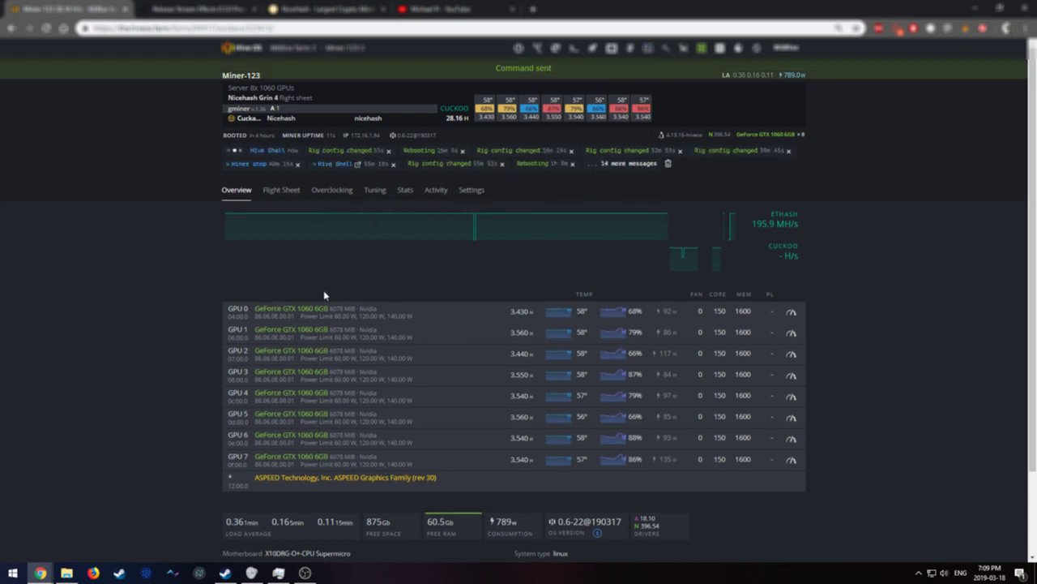
{"action": "scroll", "coordinate": [215, 259], "scroll_direction": "down", "scroll_amount": 1}
{"action": "scroll", "coordinate": [215, 243], "scroll_direction": "up", "scroll_amount": 1}
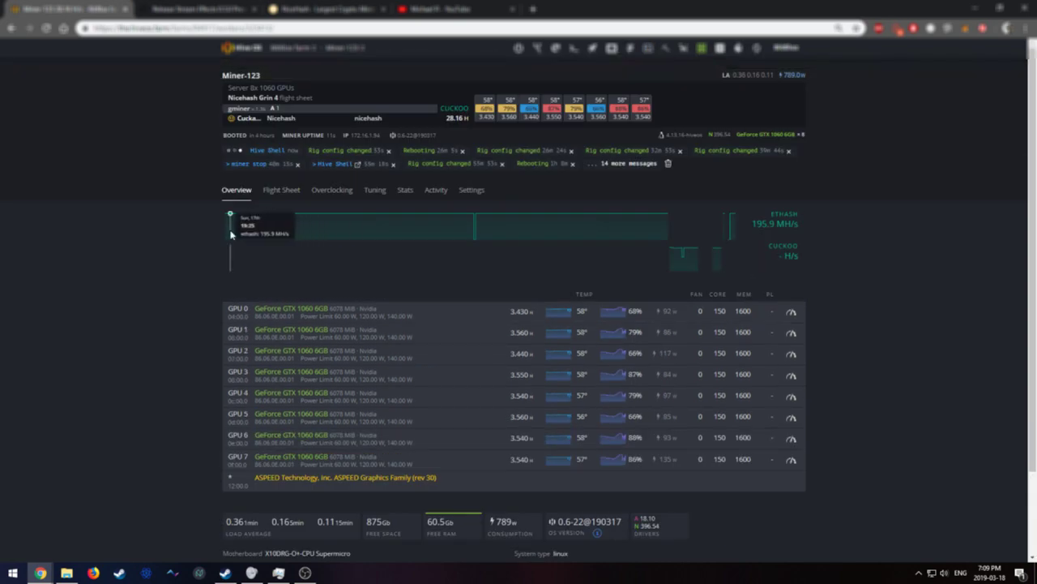
{"action": "scroll", "coordinate": [214, 243], "scroll_direction": "down", "scroll_amount": 1}
{"action": "scroll", "coordinate": [230, 239], "scroll_direction": "up", "scroll_amount": 1}
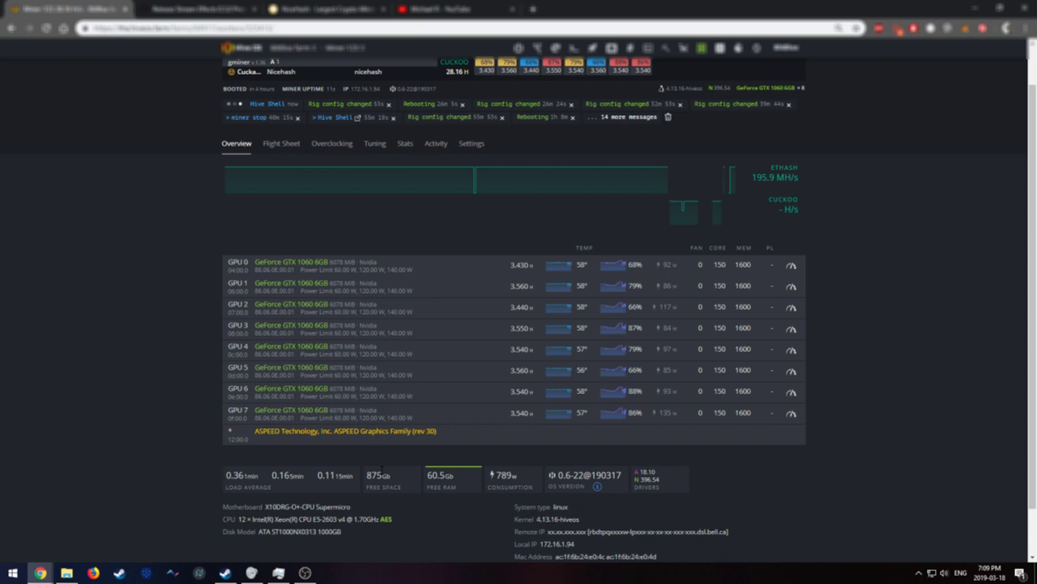
{"action": "scroll", "coordinate": [395, 479], "scroll_direction": "down", "scroll_amount": 1}
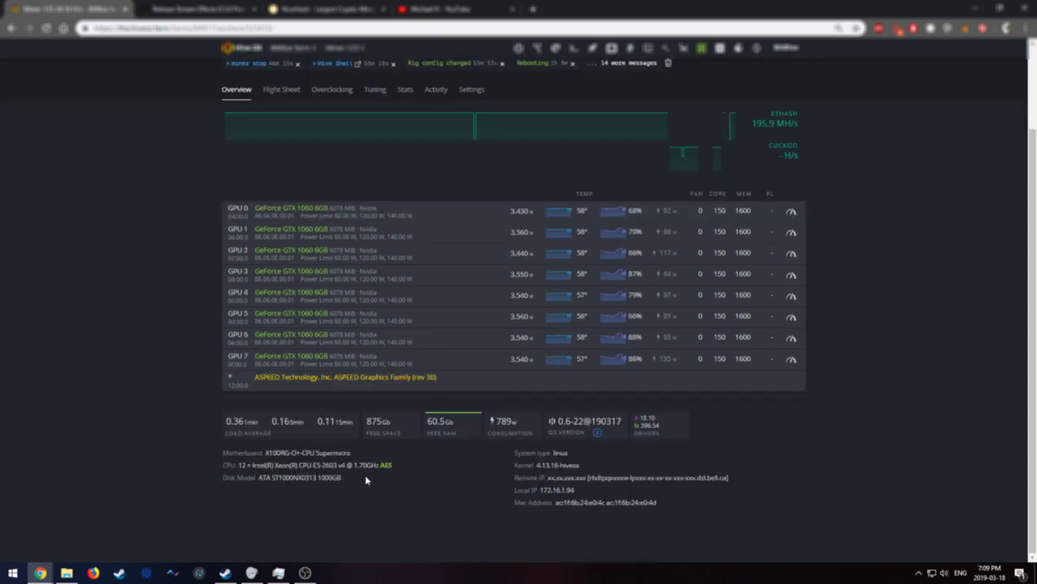
{"action": "scroll", "coordinate": [443, 491], "scroll_direction": "up", "scroll_amount": 2}
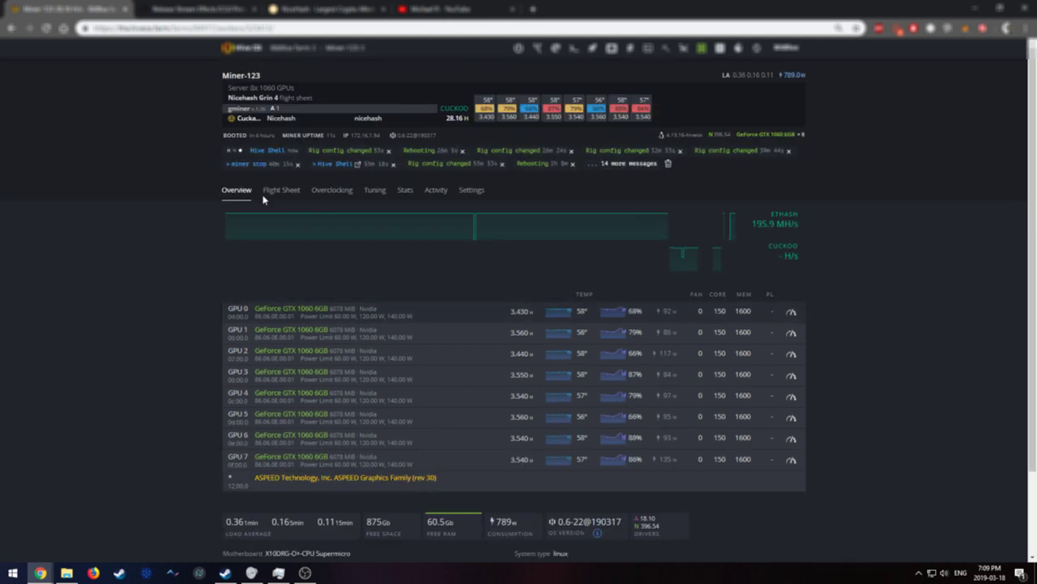
{"action": "mouse_move", "coordinate": [428, 254]}
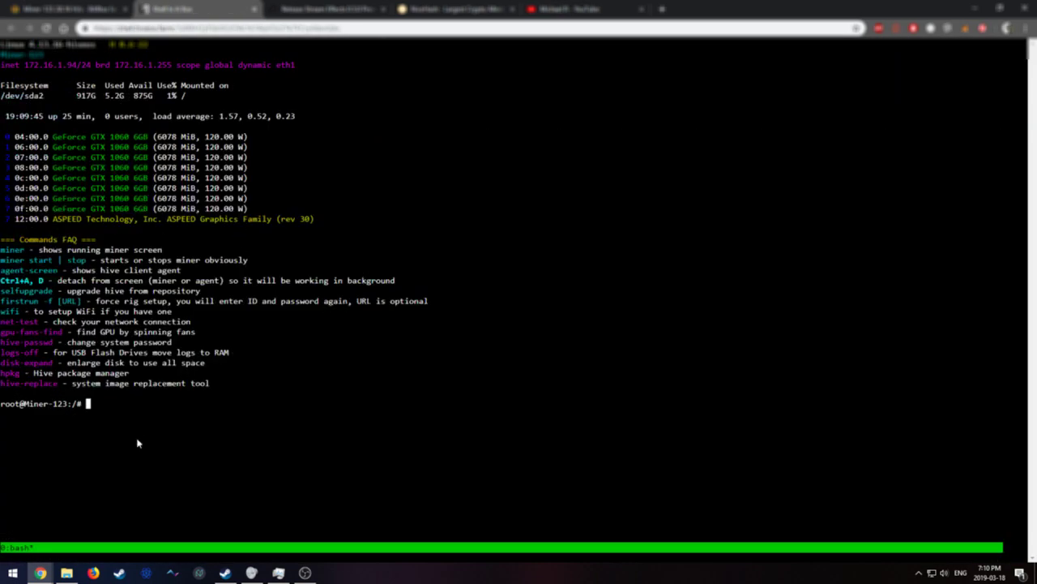
Step: Run 'miner' in Hive Shell to attach to GMiner's live output
{"action": "type", "text": "miner"}
{"action": "key", "text": "Return"}
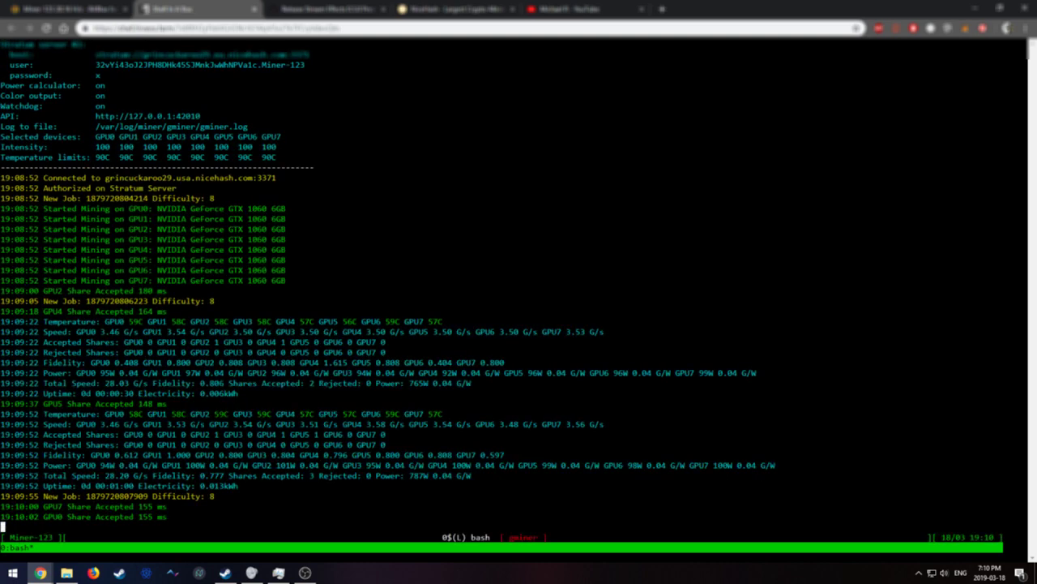